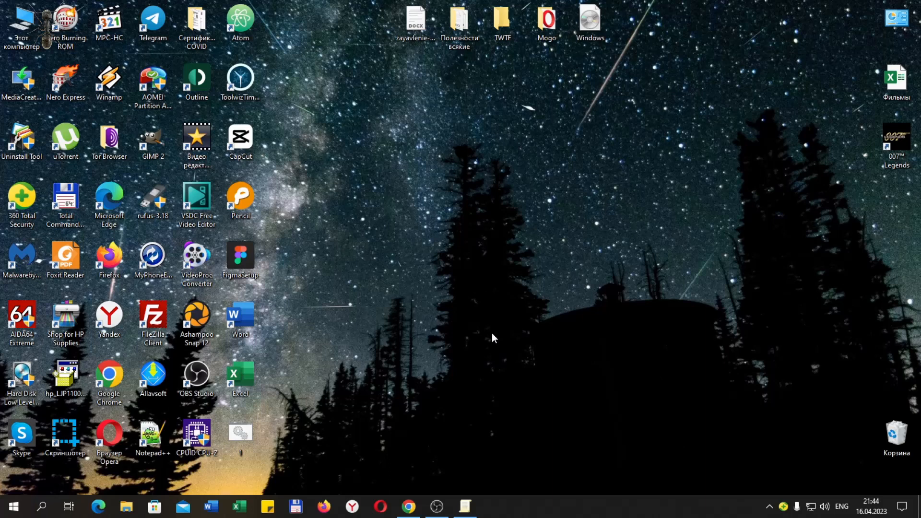
- Find the Control Panel through system search and open the system restore configuration (Настройка восстановления системы) from its Восстановление page
{"action": "left_click", "coordinate": [41, 507]}
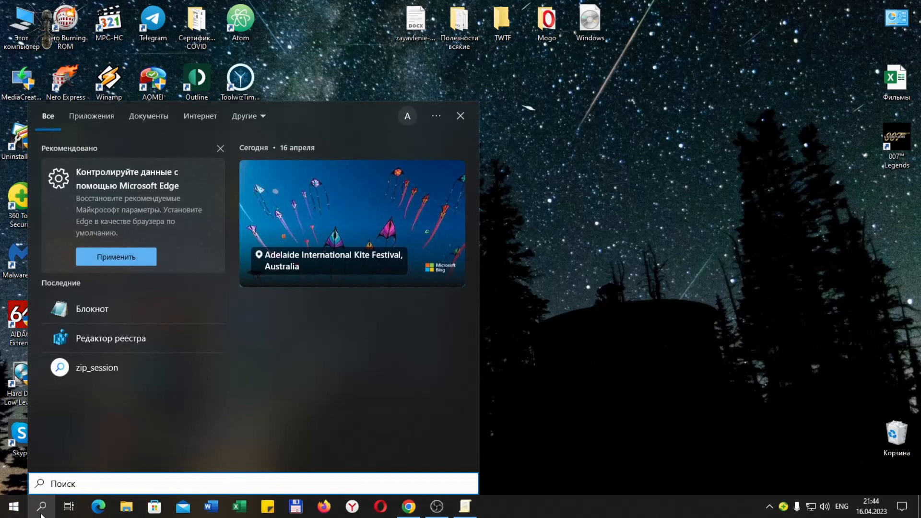
{"action": "key", "text": "alt+shift"}
{"action": "type", "text": "панель упра"}
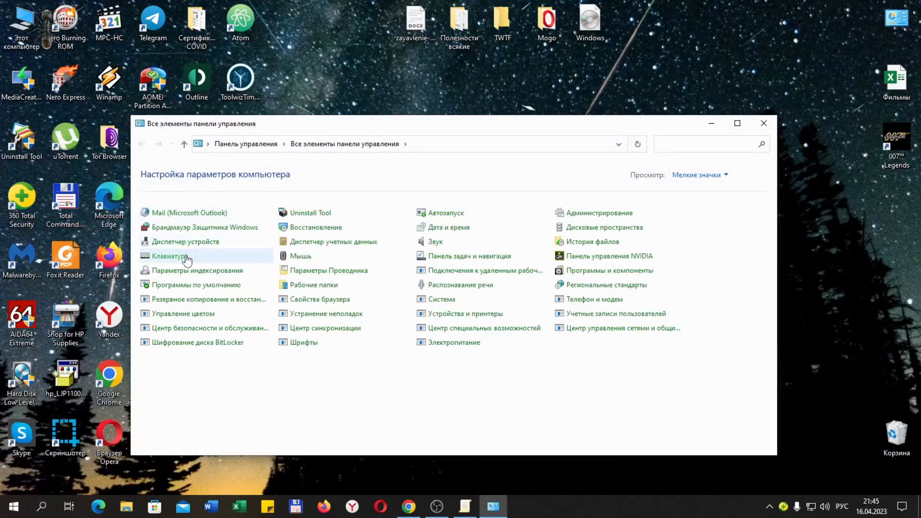
{"action": "left_click", "coordinate": [337, 229]}
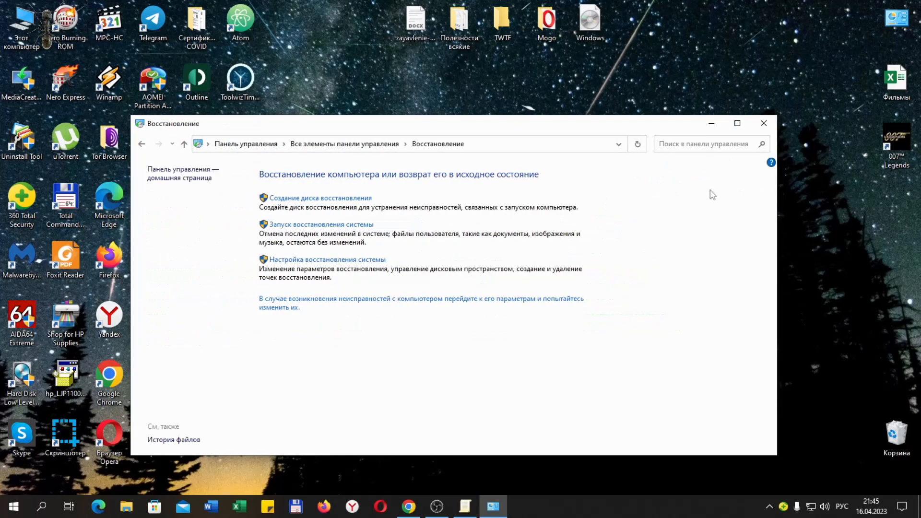
{"action": "left_click", "coordinate": [340, 261]}
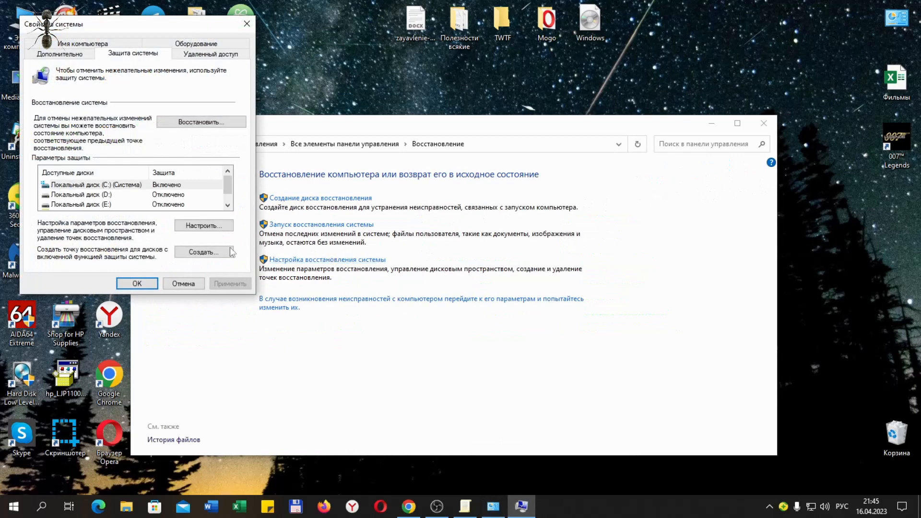
- Create a system restore point with the description 16.04.2023 and close the system properties and recovery windows
{"action": "left_click", "coordinate": [198, 255]}
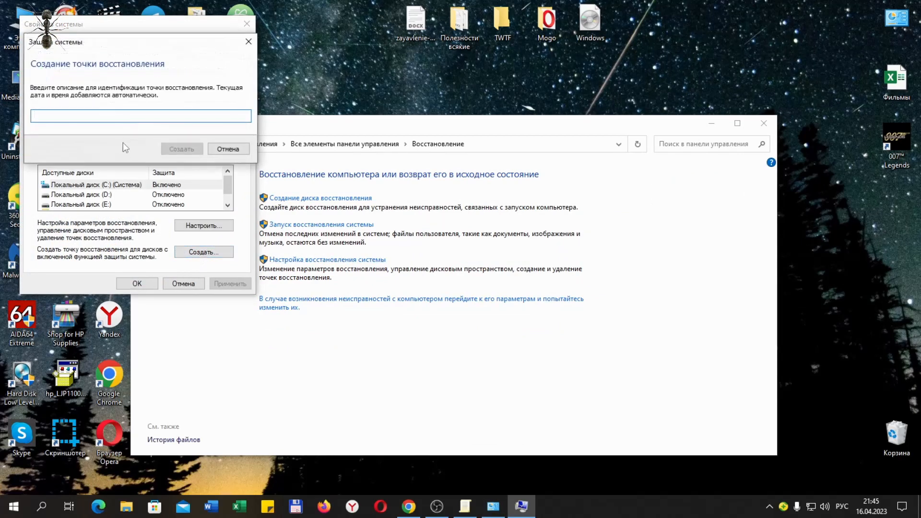
{"action": "type", "text": "16.0"}
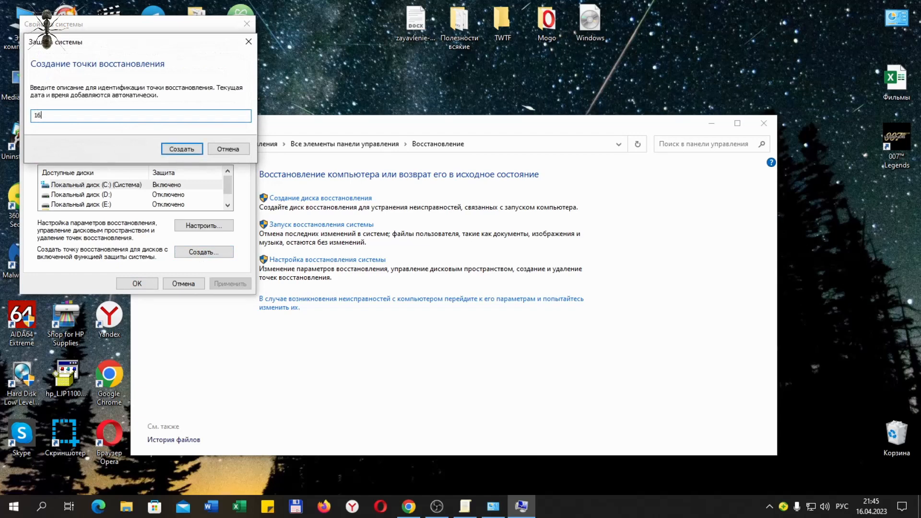
{"action": "type", "text": "4.2023"}
{"action": "left_click", "coordinate": [190, 150]}
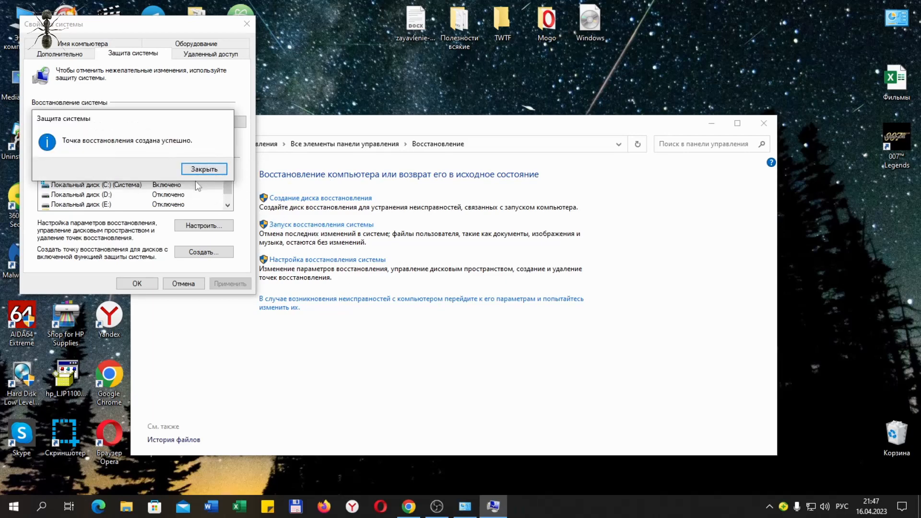
{"action": "left_click", "coordinate": [208, 171]}
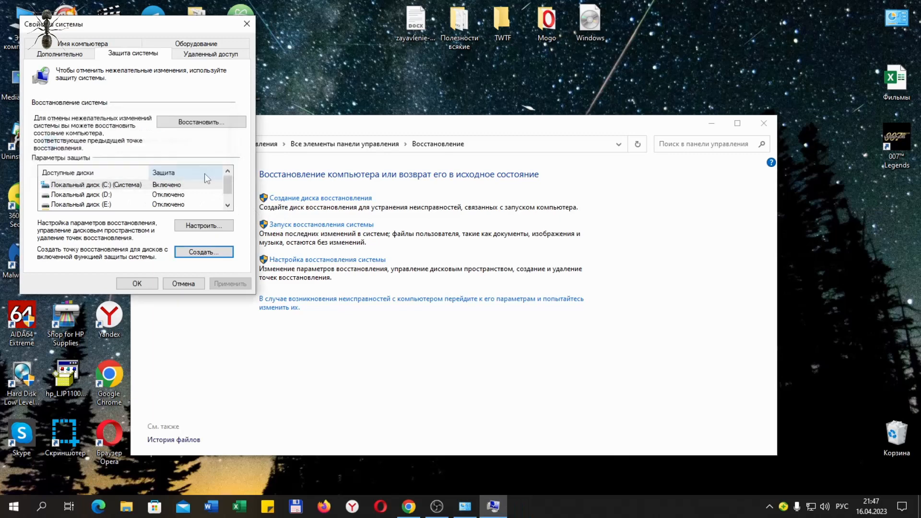
{"action": "left_click", "coordinate": [150, 286]}
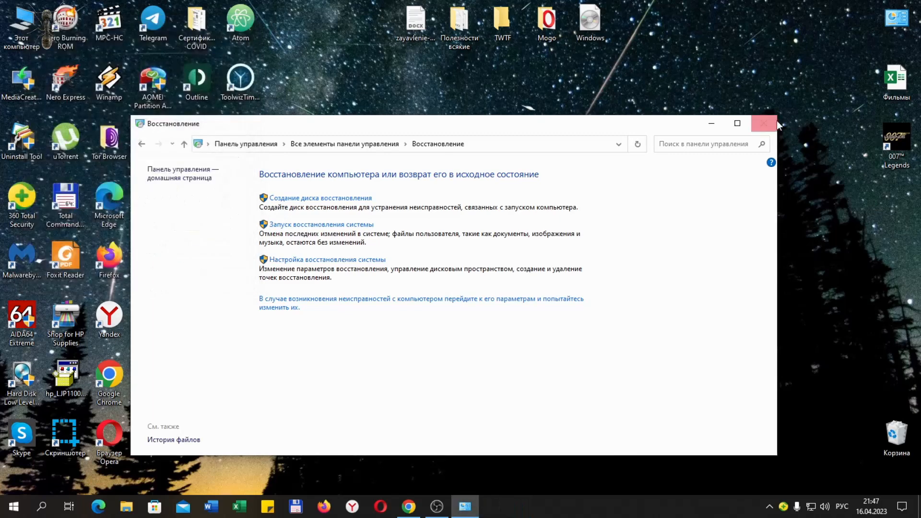
{"action": "left_click", "coordinate": [763, 123]}
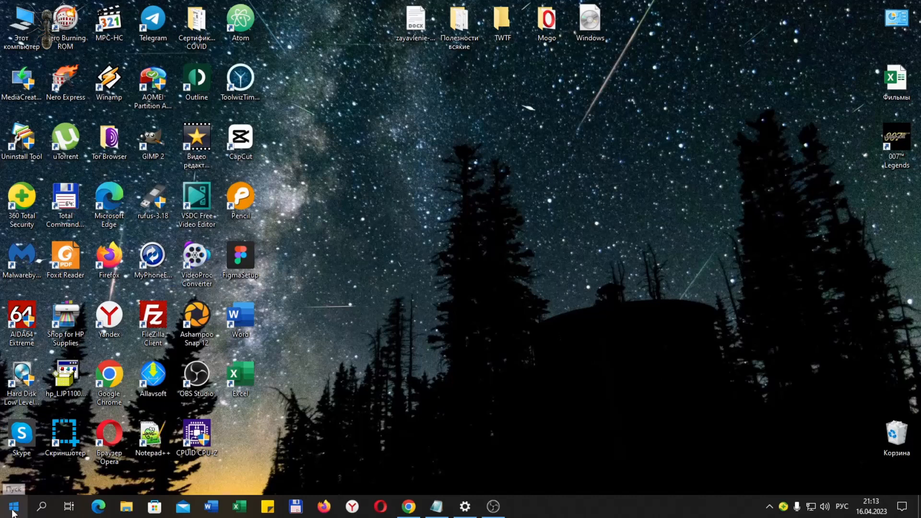
- Open the Windows Update additional options (Дополнительные параметры) under Обновление и безопасность in the system settings
{"action": "right_click", "coordinate": [15, 507]}
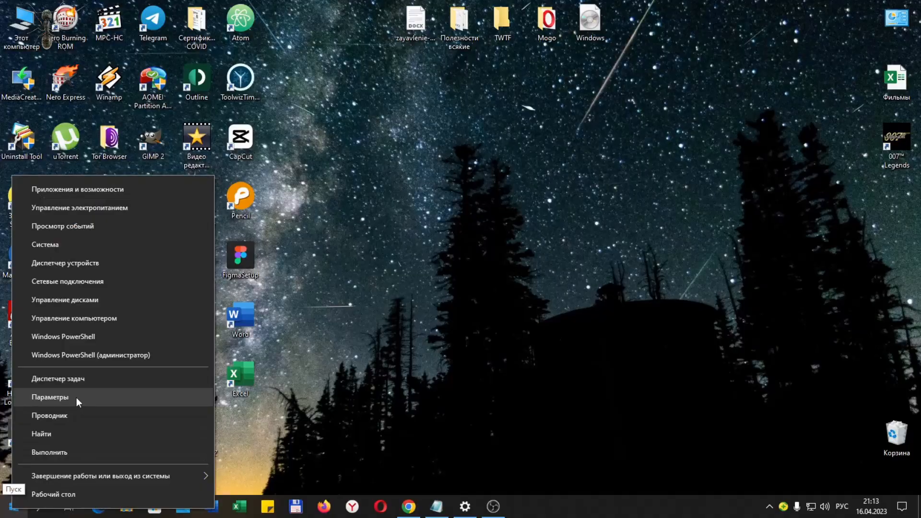
{"action": "left_click", "coordinate": [77, 397]}
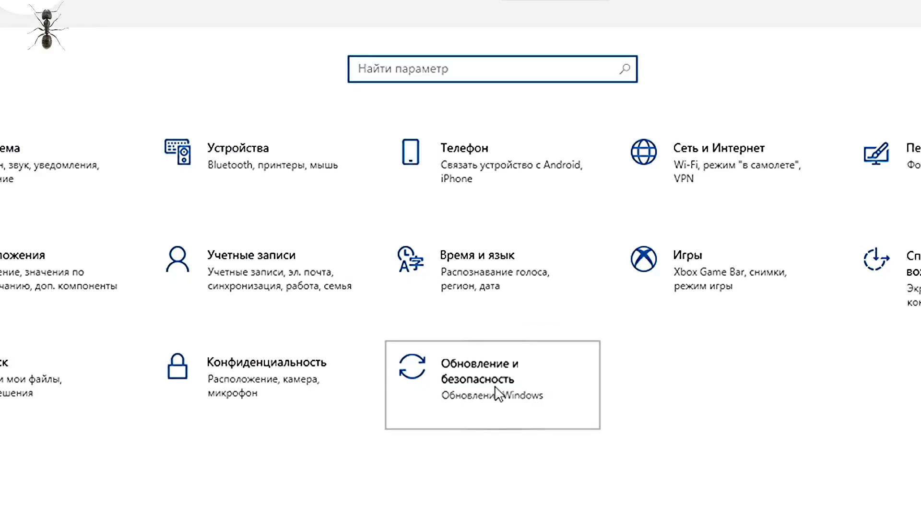
{"action": "left_click", "coordinate": [501, 391]}
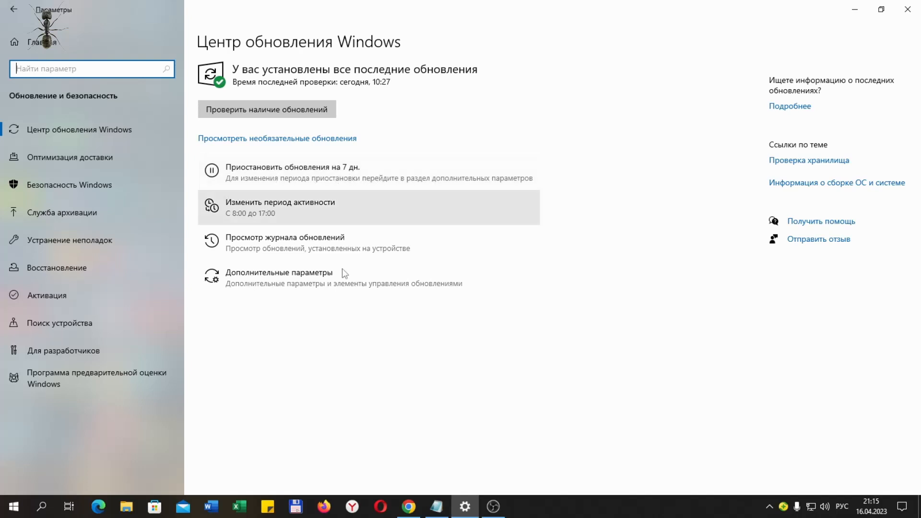
{"action": "left_click", "coordinate": [283, 279]}
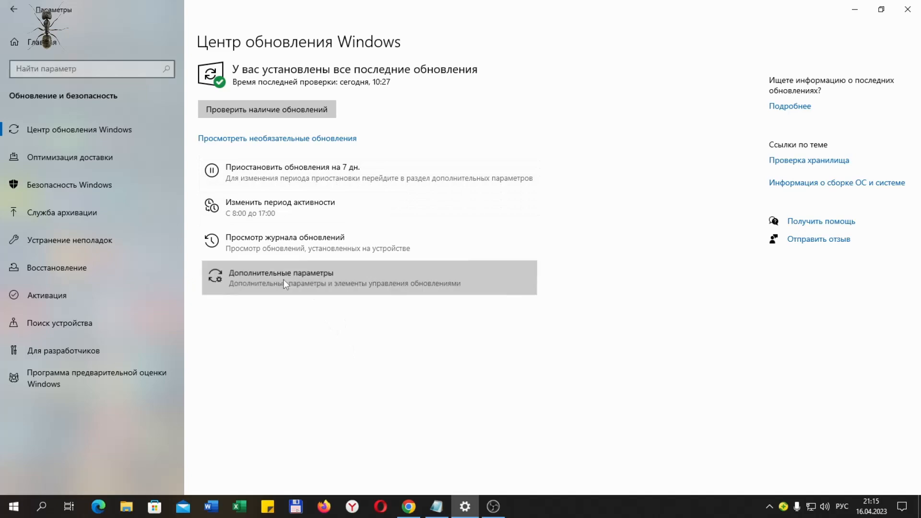
- Examine the dates offered for pausing updates without choosing one, and close the settings
{"action": "left_click", "coordinate": [84, 391]}
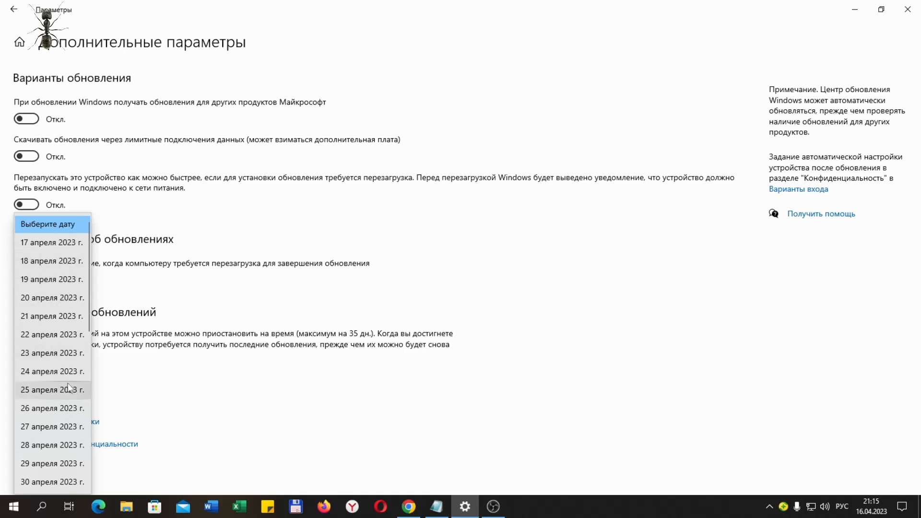
{"action": "left_click", "coordinate": [345, 353]}
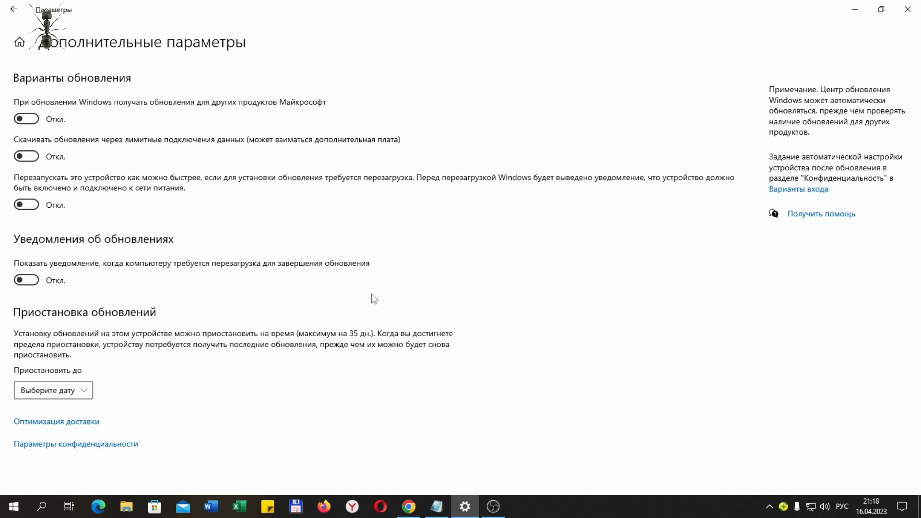
{"action": "left_click", "coordinate": [13, 9]}
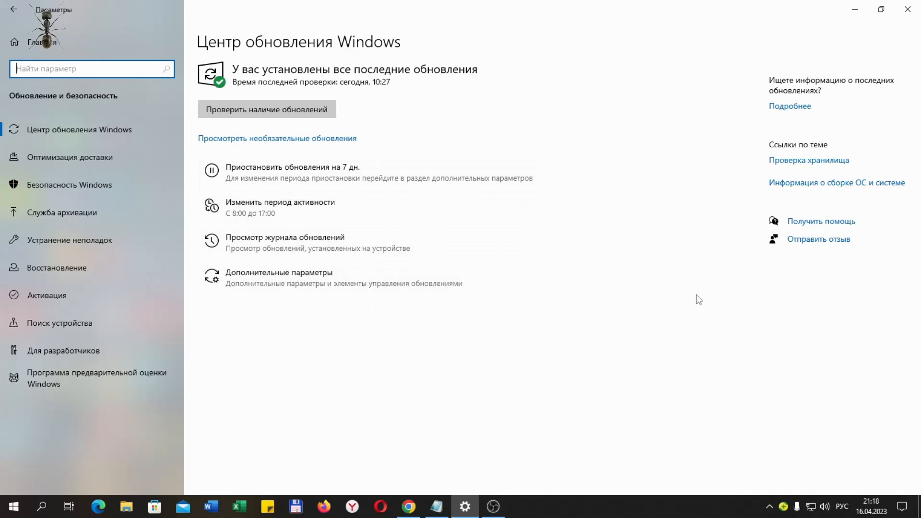
{"action": "left_click", "coordinate": [911, 11]}
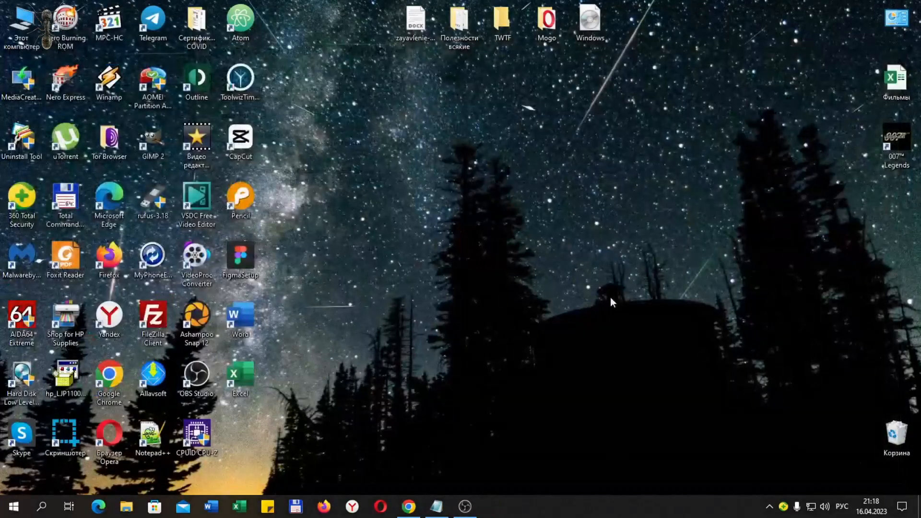
- Open the Services console by running services.msc
{"action": "left_click", "coordinate": [42, 506]}
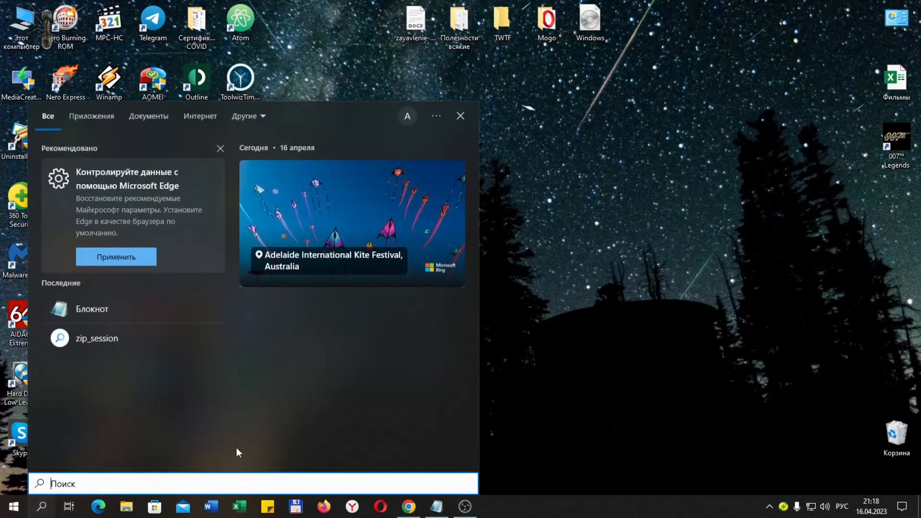
{"action": "left_click", "coordinate": [547, 321]}
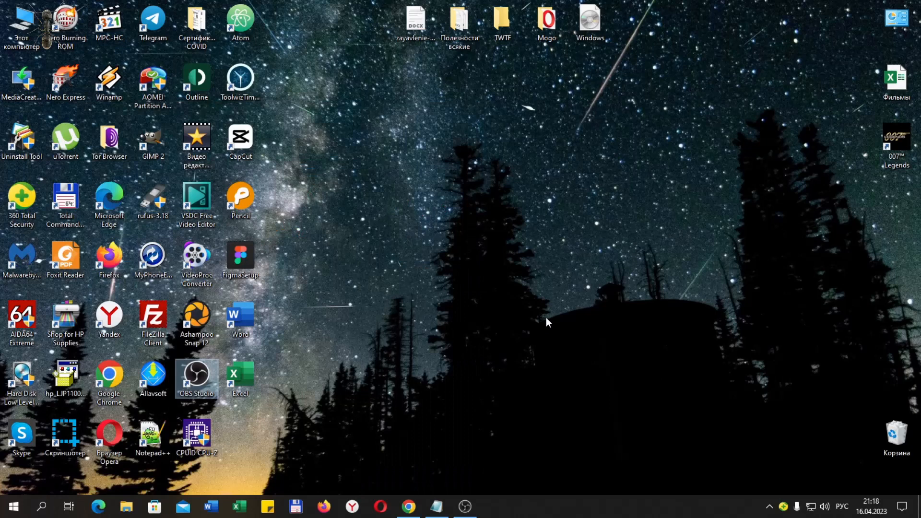
{"action": "key", "text": "super+r"}
{"action": "type", "text": "services.msc"}
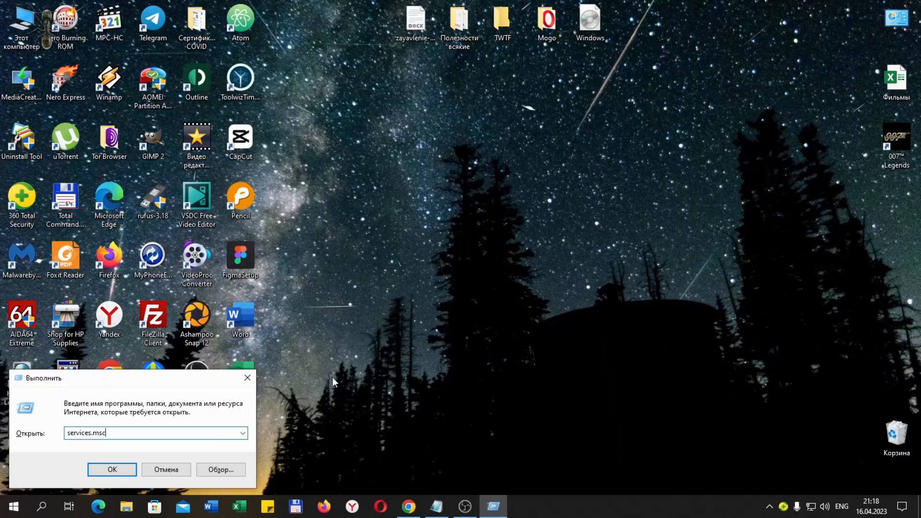
{"action": "left_click", "coordinate": [126, 470]}
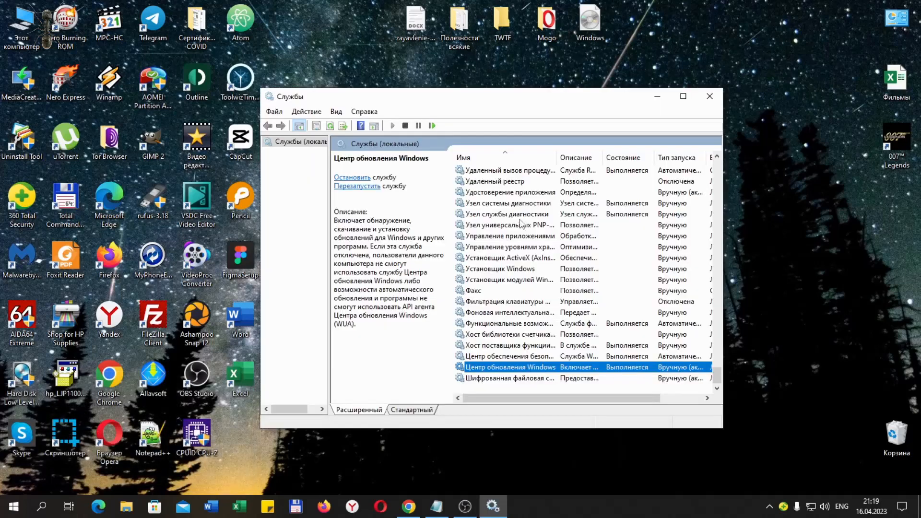
- Set the startup type of the Центр обновления Windows service to Отключена, stop the service and save its properties
{"action": "double_click", "coordinate": [520, 368]}
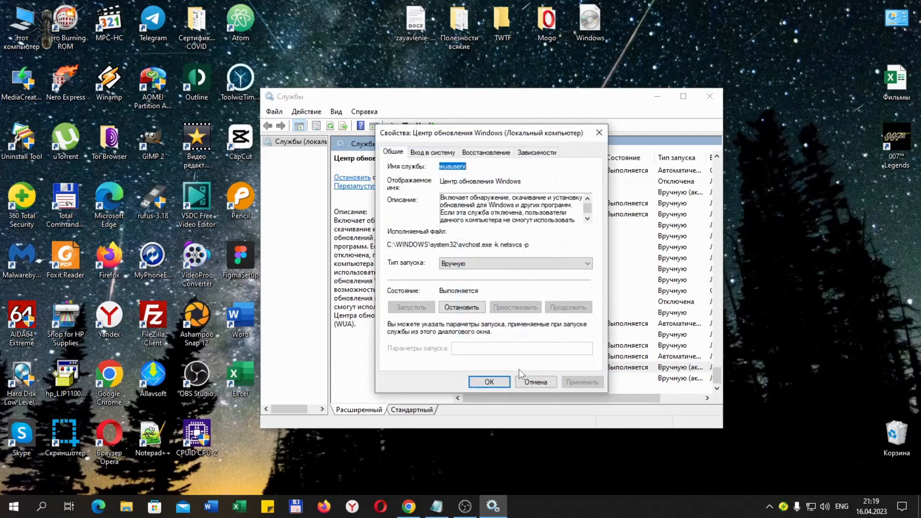
{"action": "left_click", "coordinate": [537, 263]}
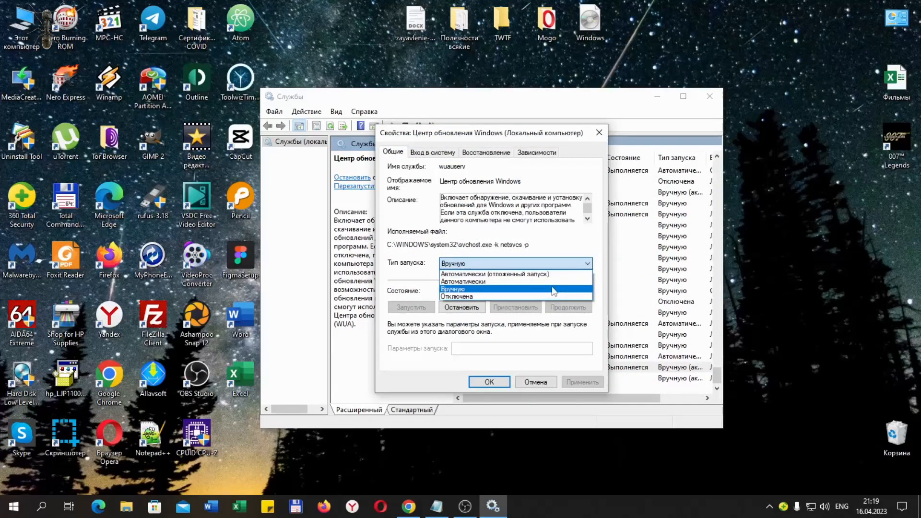
{"action": "left_click", "coordinate": [489, 297]}
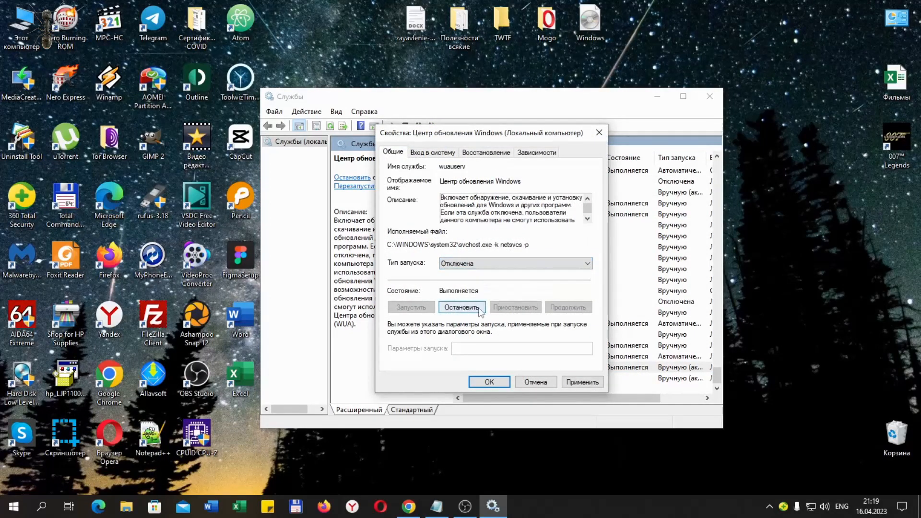
{"action": "left_click", "coordinate": [461, 307]}
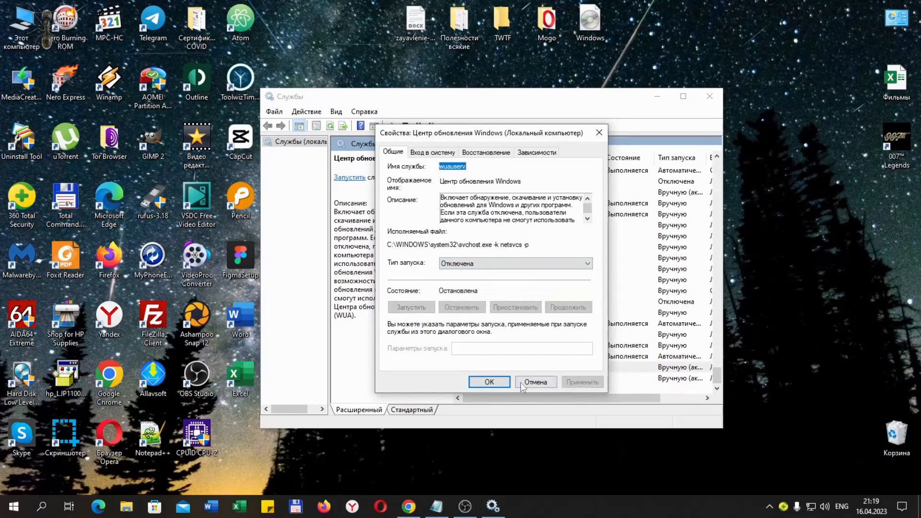
{"action": "left_click", "coordinate": [489, 382]}
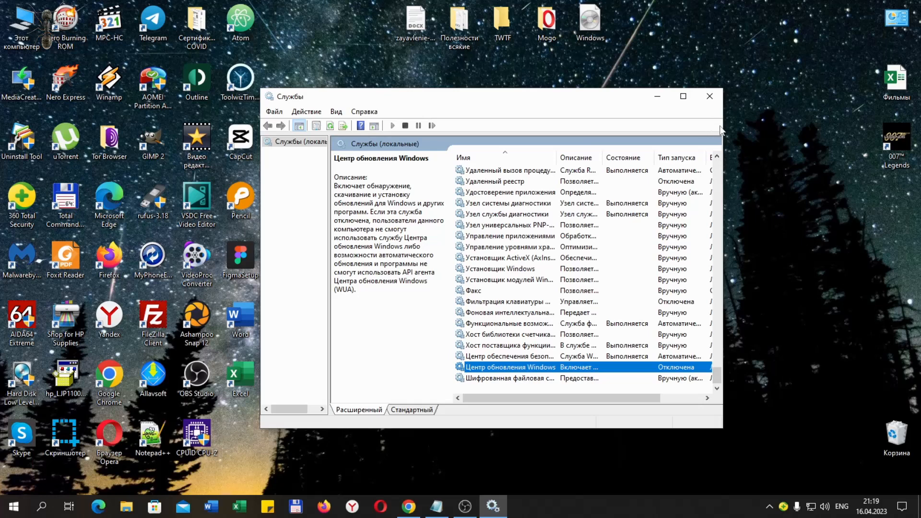
{"action": "left_click", "coordinate": [709, 96]}
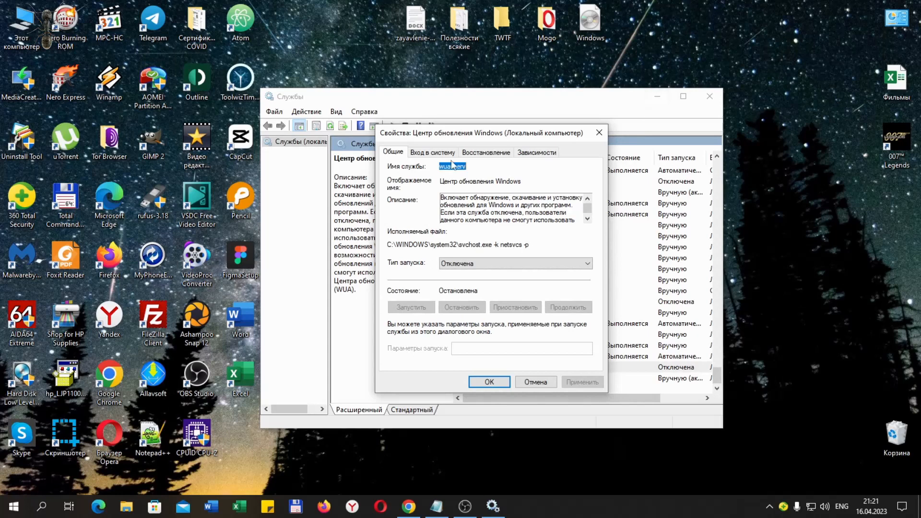
- Make the Центр обновления Windows service log on with the Гость account, picked from the search of local users
{"action": "left_click", "coordinate": [435, 153]}
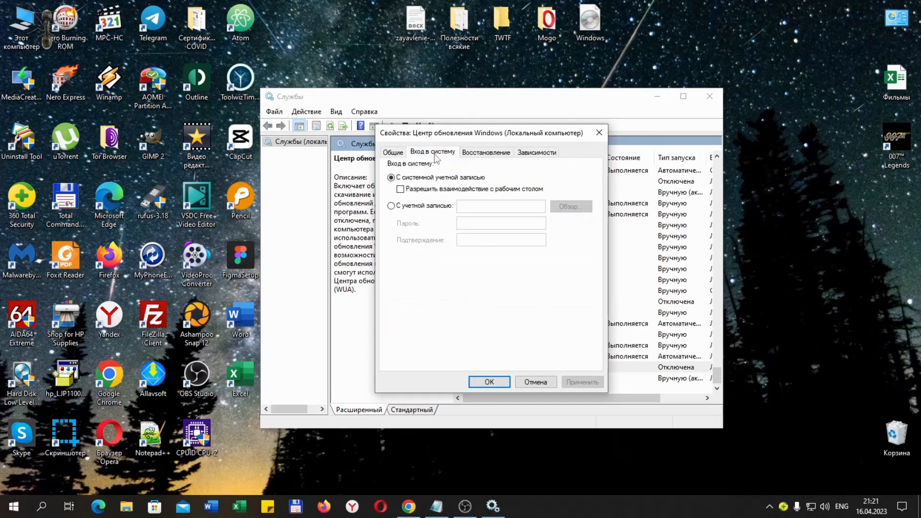
{"action": "left_click", "coordinate": [392, 206]}
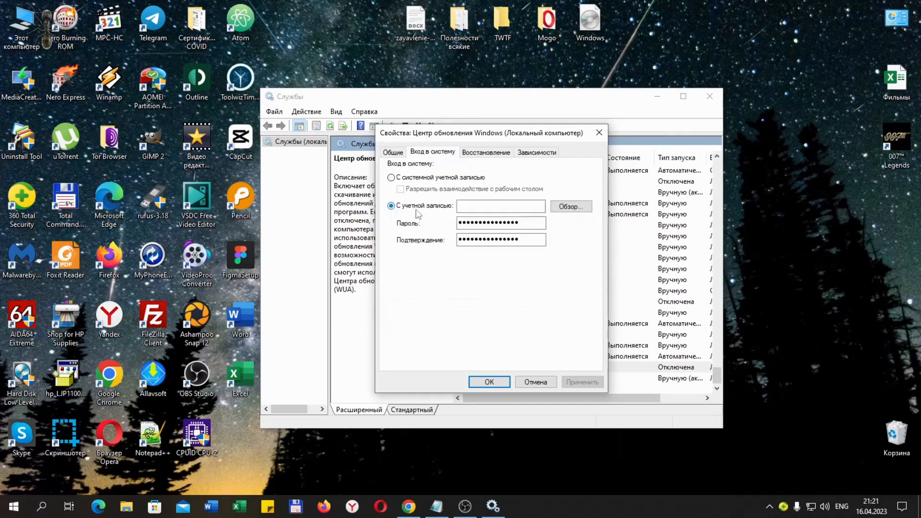
{"action": "left_click", "coordinate": [571, 207]}
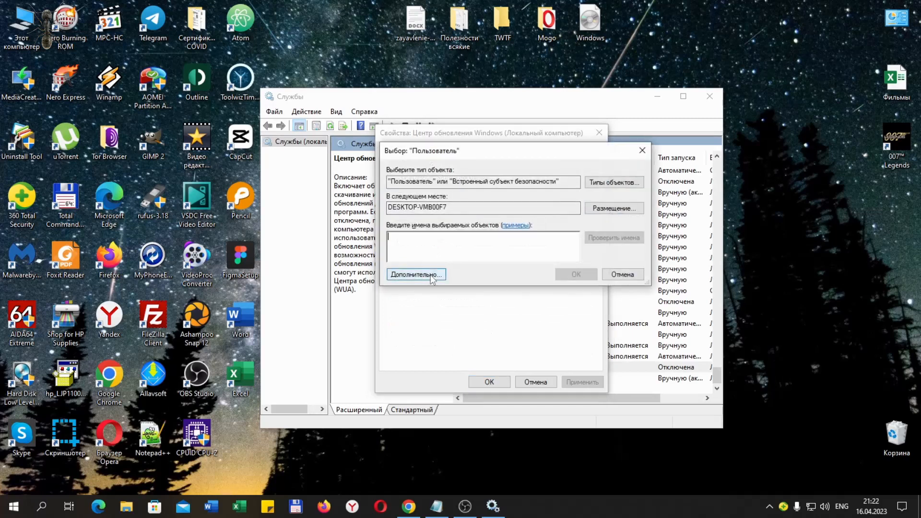
{"action": "left_click", "coordinate": [415, 274]}
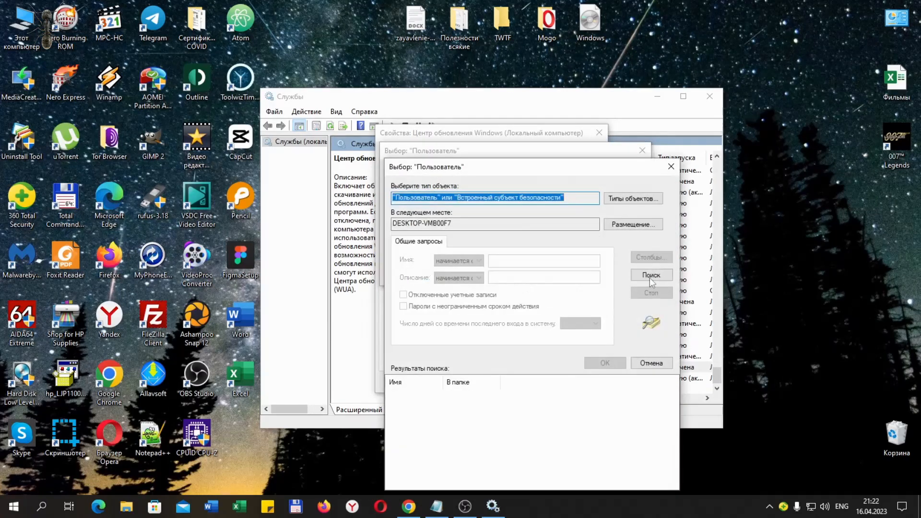
{"action": "left_click", "coordinate": [650, 278]}
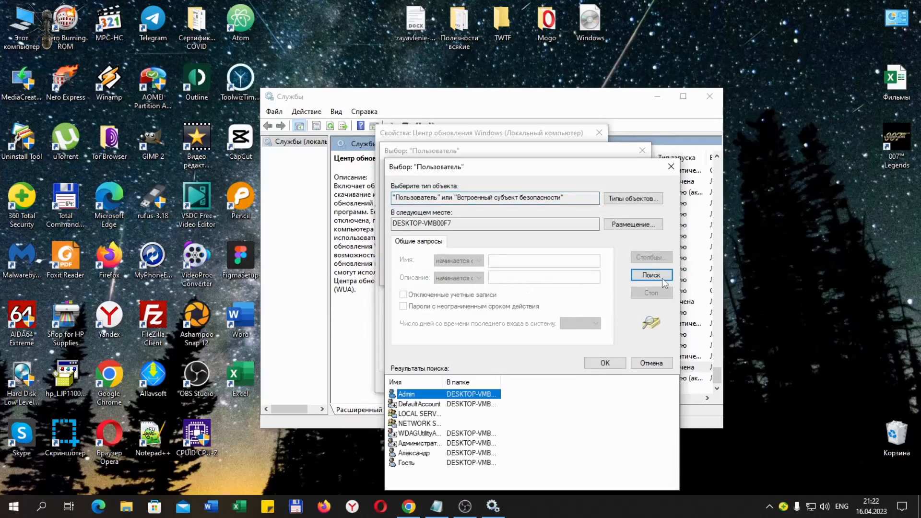
{"action": "left_click", "coordinate": [423, 465]}
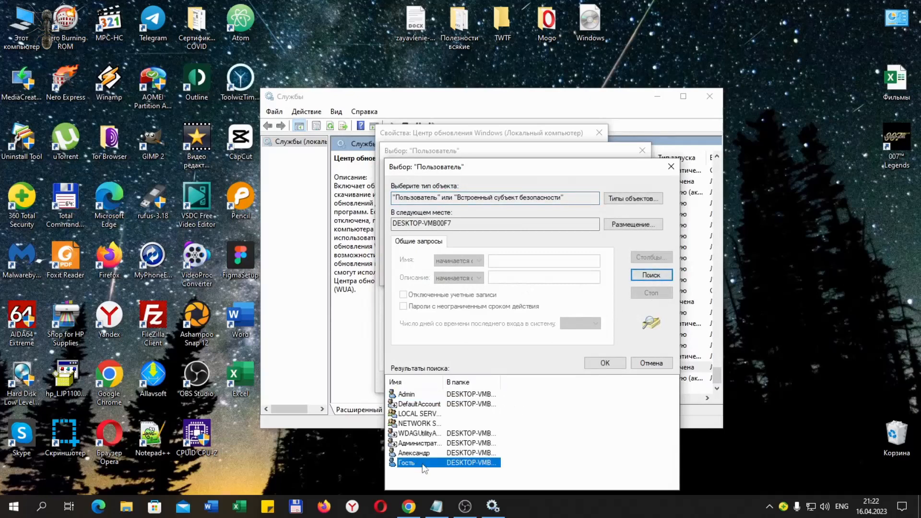
{"action": "double_click", "coordinate": [424, 464]}
{"action": "key", "text": "Return"}
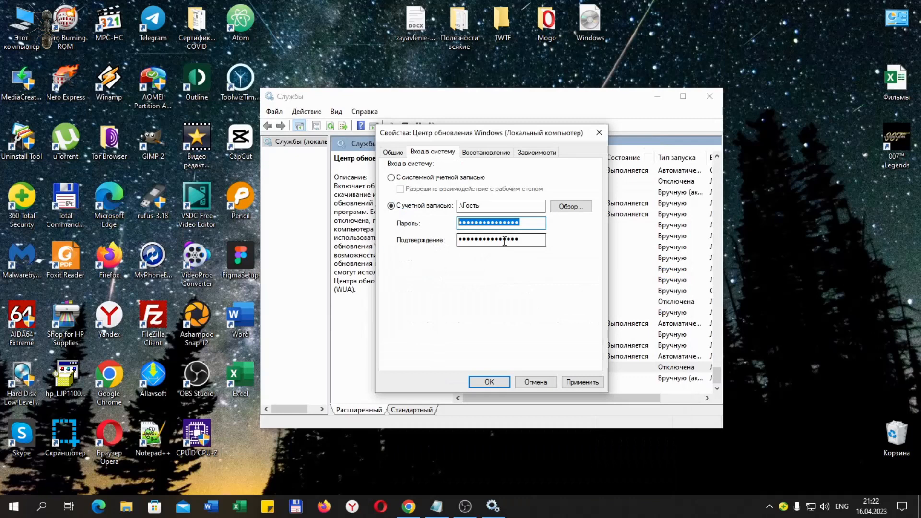
- Clear the password and its confirmation for the Гость account in the update service's log-on settings
{"action": "key", "text": "BackSpace"}
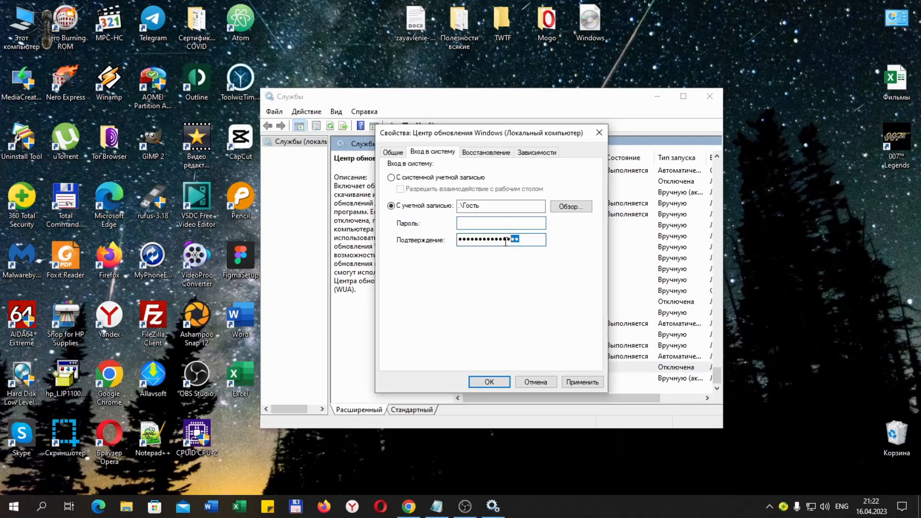
{"action": "left_click_drag", "start_coordinate": [525, 239], "coordinate": [456, 259]}
{"action": "key", "text": "BackSpace"}
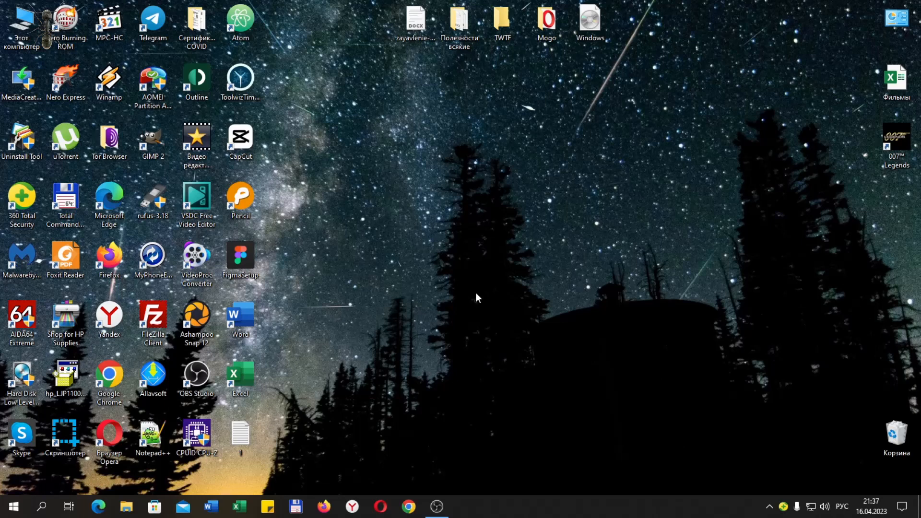
- Open the Local Group Policy Editor by running gpedit.msc and widen its tree enough to read the folder names
{"action": "key", "text": "super+r"}
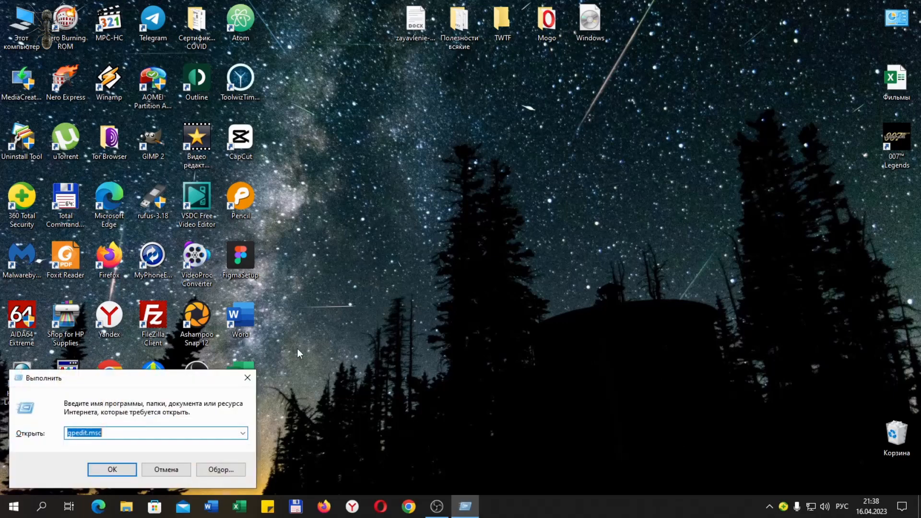
{"action": "left_click", "coordinate": [123, 471]}
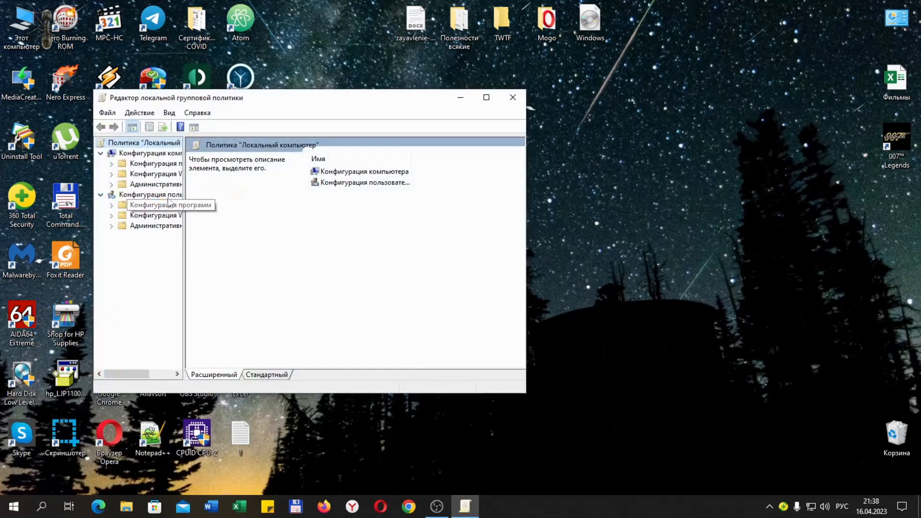
{"action": "left_click_drag", "start_coordinate": [184, 201], "coordinate": [258, 202]}
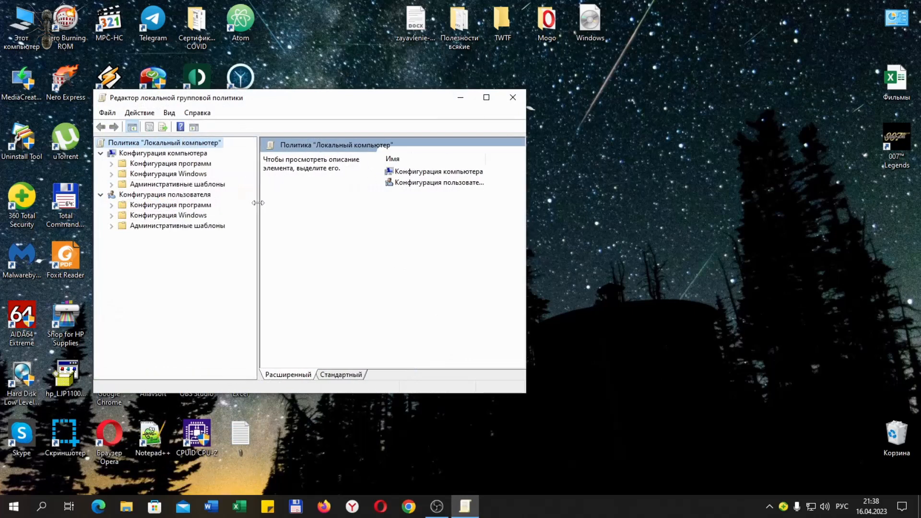
- Show the Центр обновления Windows policies under Конфигурация компьютера, Административные шаблоны, Компоненты Windows, in a maximized window
{"action": "left_click", "coordinate": [191, 154]}
{"action": "left_click", "coordinate": [112, 185]}
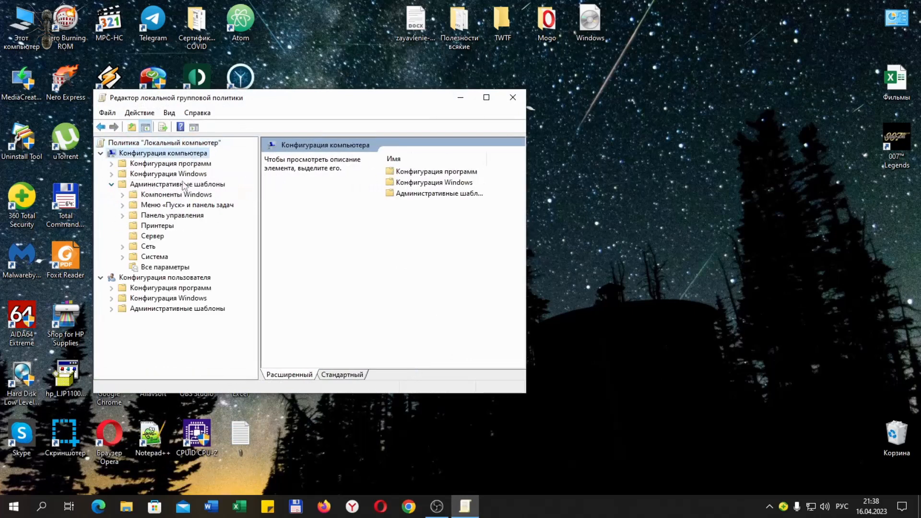
{"action": "left_click", "coordinate": [184, 185]}
{"action": "left_click", "coordinate": [153, 196]}
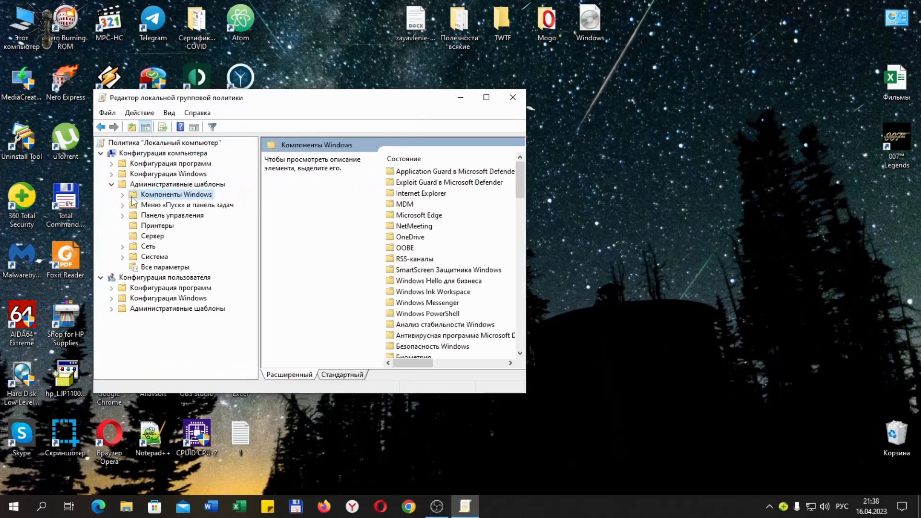
{"action": "left_click", "coordinate": [123, 195]}
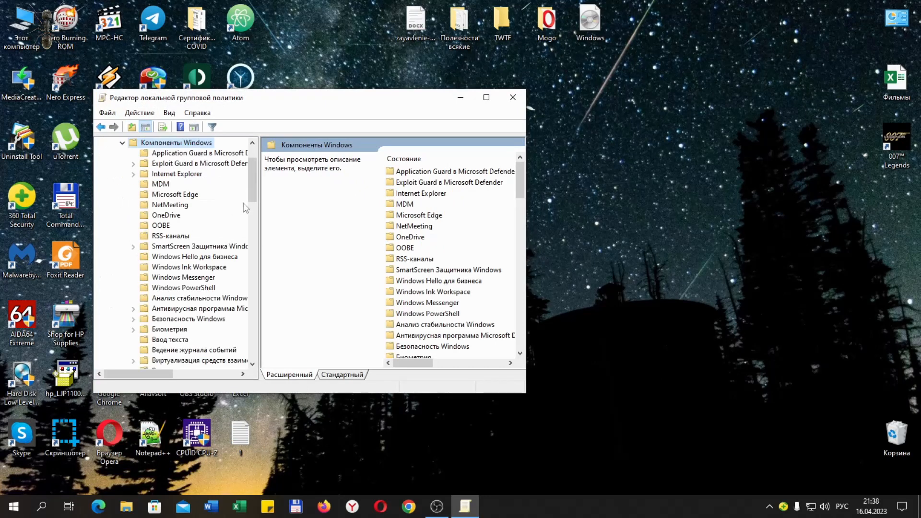
{"action": "left_click_drag", "start_coordinate": [250, 206], "coordinate": [258, 355]}
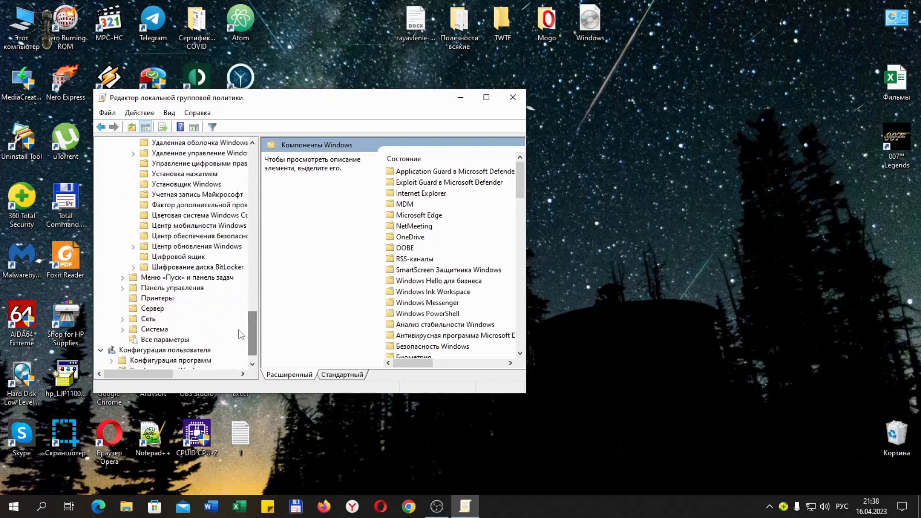
{"action": "left_click", "coordinate": [179, 249]}
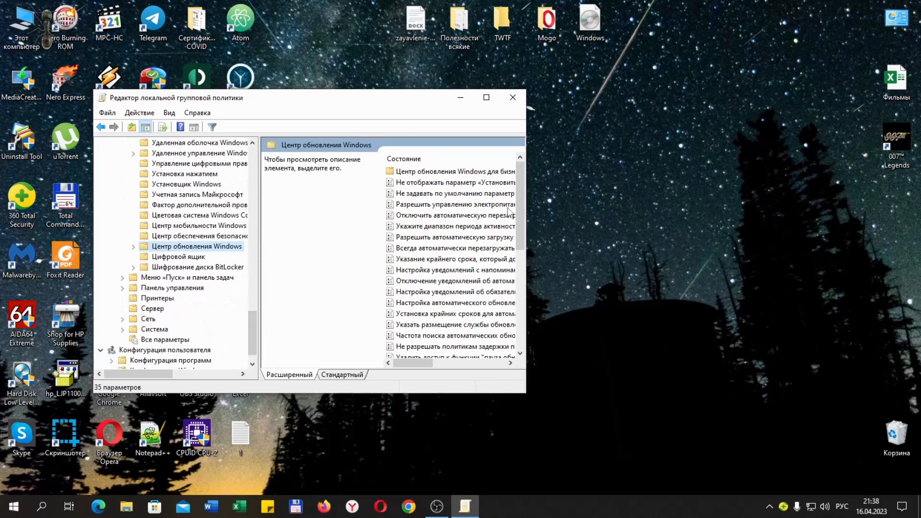
{"action": "left_click", "coordinate": [486, 97]}
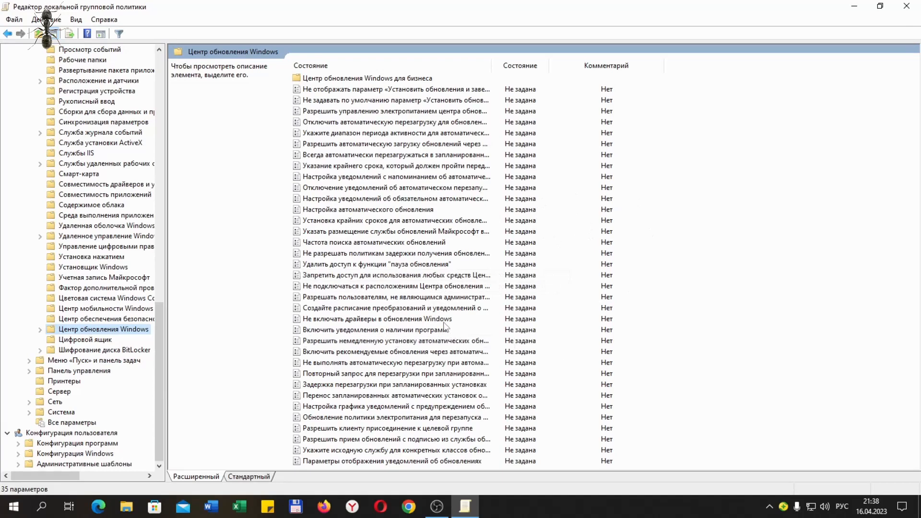
- Set the Настройка автоматического обновления policy to Отключено and apply it
{"action": "left_click", "coordinate": [376, 211]}
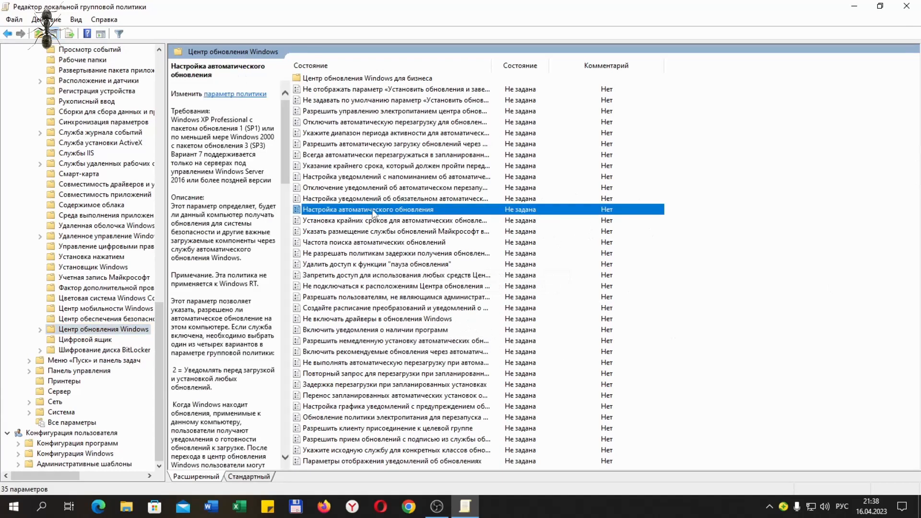
{"action": "double_click", "coordinate": [373, 210]}
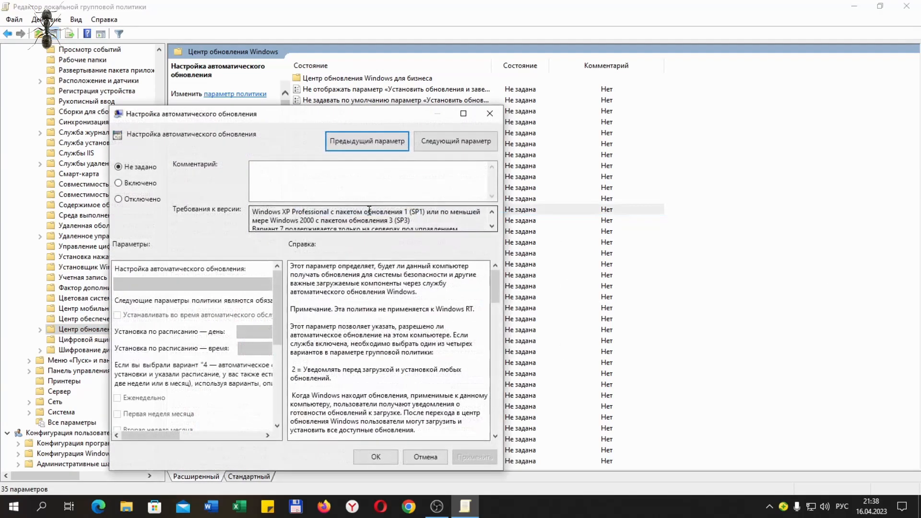
{"action": "left_click", "coordinate": [138, 200]}
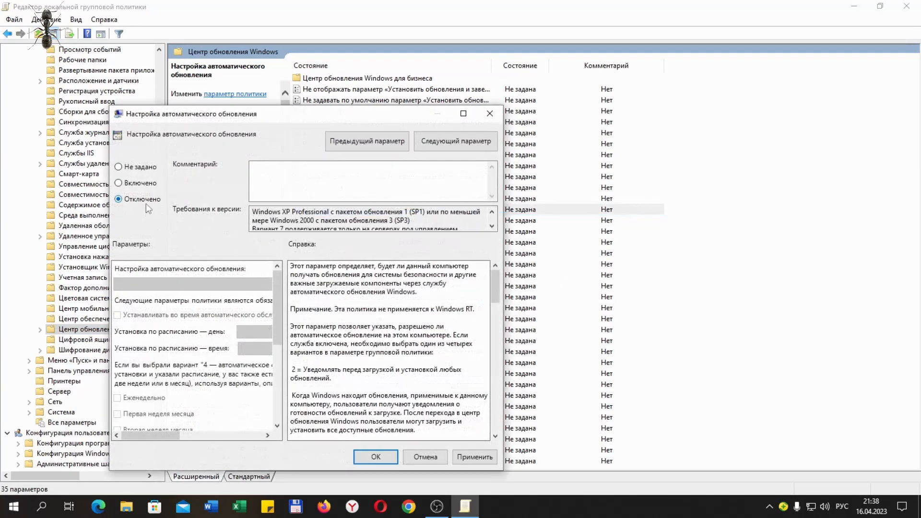
{"action": "left_click", "coordinate": [475, 457]}
{"action": "left_click", "coordinate": [375, 456]}
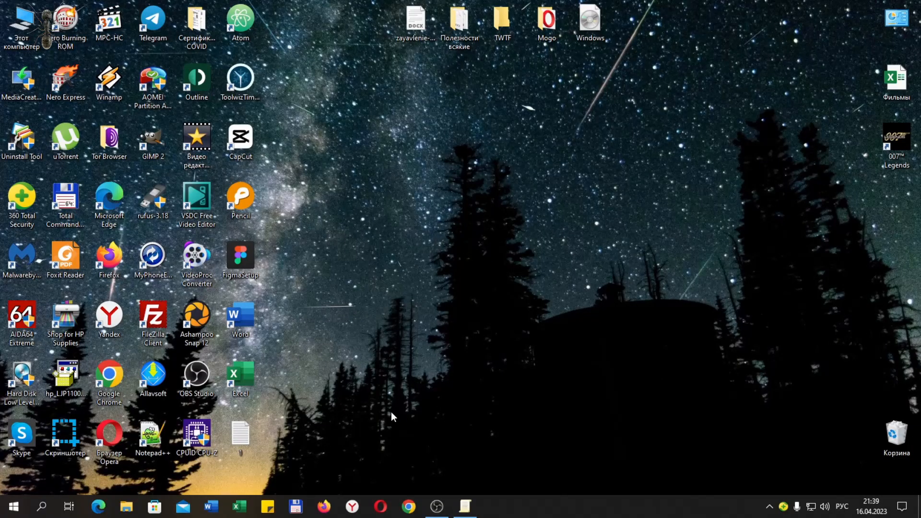
- Open the text file 1 from the desktop and select its whole gpedit installation script
{"action": "double_click", "coordinate": [240, 434]}
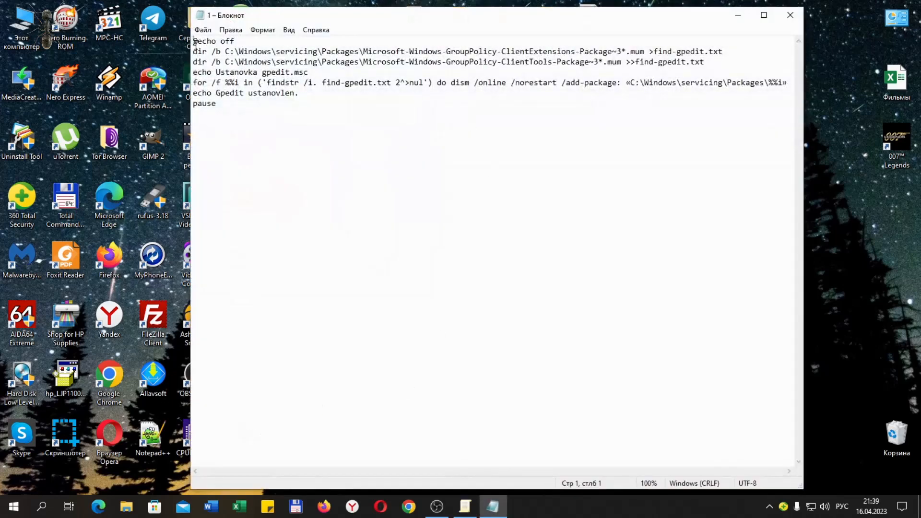
{"action": "left_click_drag", "start_coordinate": [193, 41], "coordinate": [354, 124]}
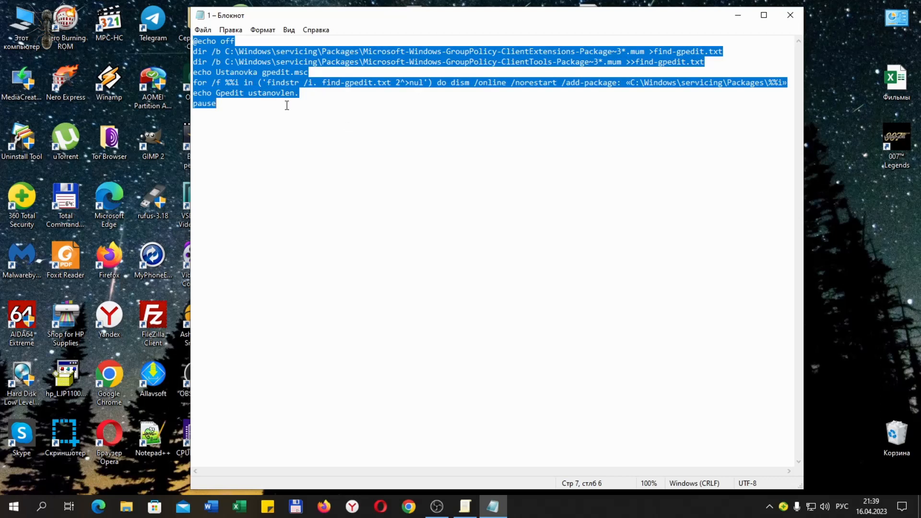
- Save the script to the desktop as 1.bat with the file type Все файлы, and close Notepad
{"action": "left_click", "coordinate": [203, 30]}
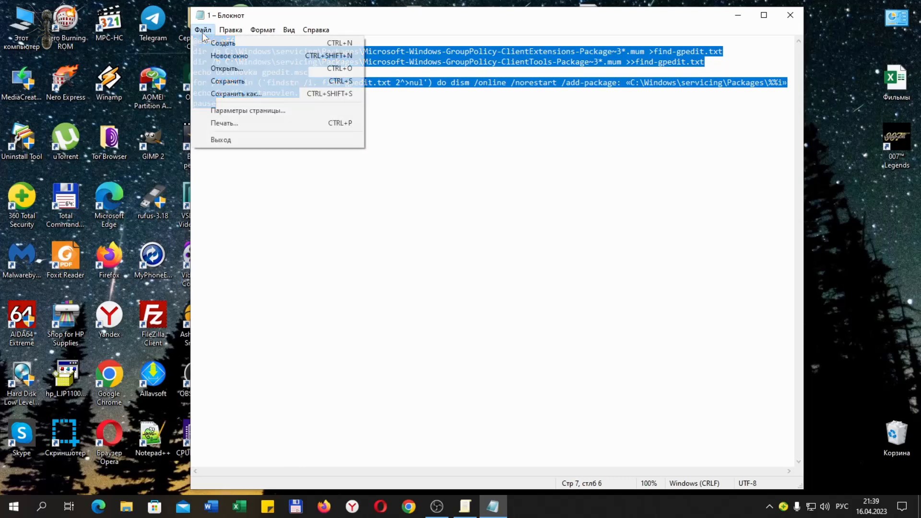
{"action": "left_click", "coordinate": [245, 94]}
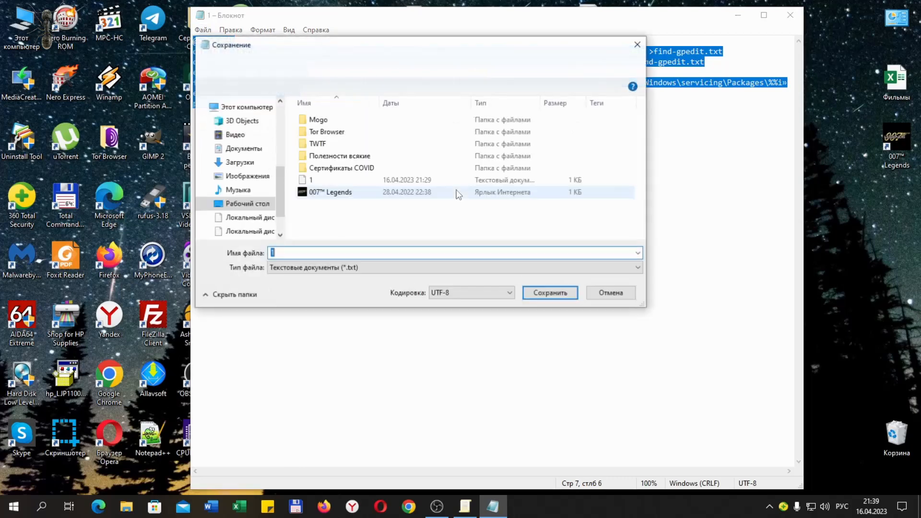
{"action": "key", "text": "BackSpace"}
{"action": "key", "text": "BackSpace"}
{"action": "key", "text": "BackSpace"}
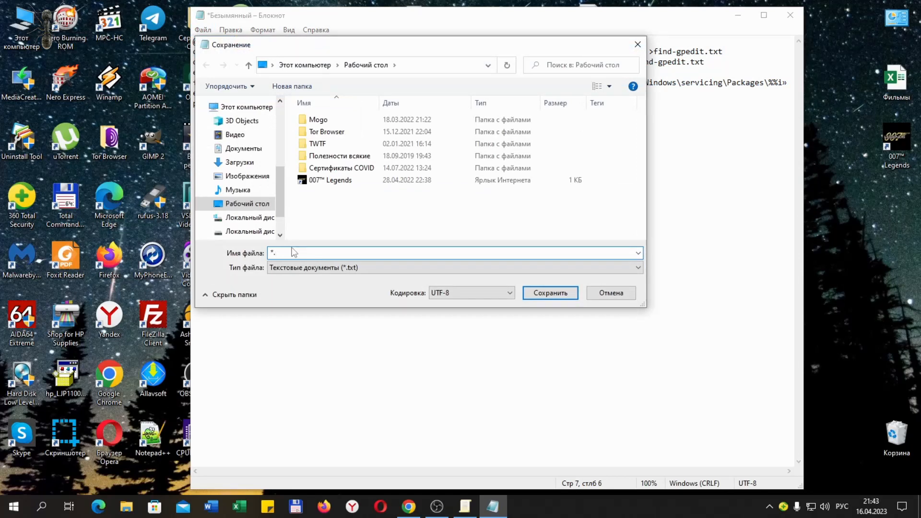
{"action": "key", "text": "alt+shift"}
{"action": "type", "text": "bat"}
{"action": "left_click", "coordinate": [274, 254]}
{"action": "key", "text": "BackSpace"}
{"action": "type", "text": "1"}
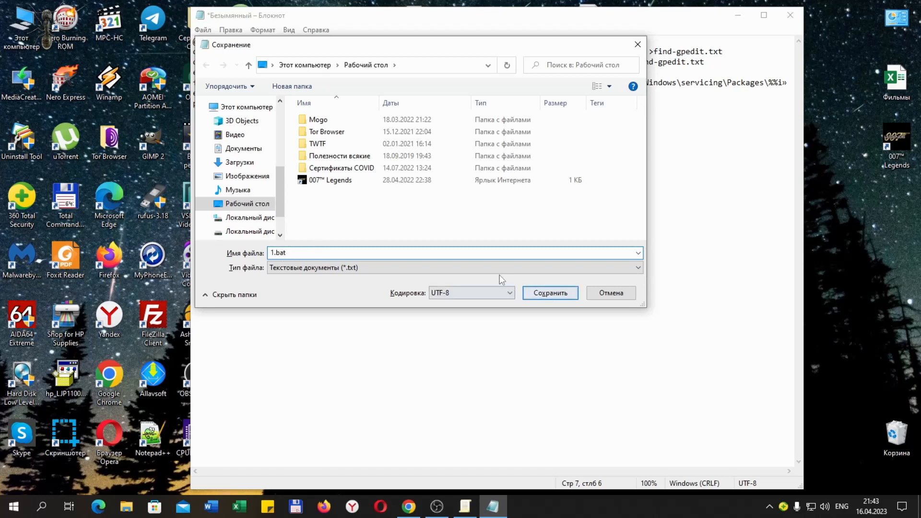
{"action": "left_click", "coordinate": [502, 267]}
{"action": "left_click", "coordinate": [504, 290]}
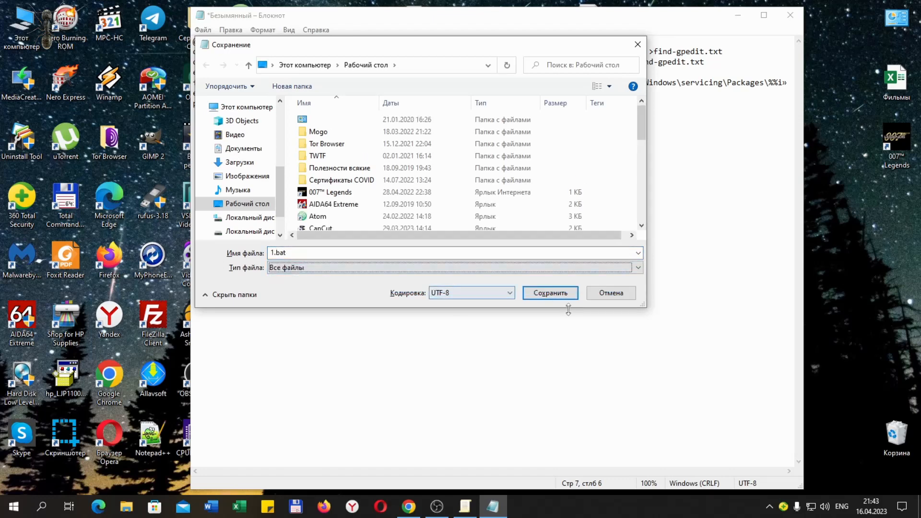
{"action": "left_click", "coordinate": [558, 294]}
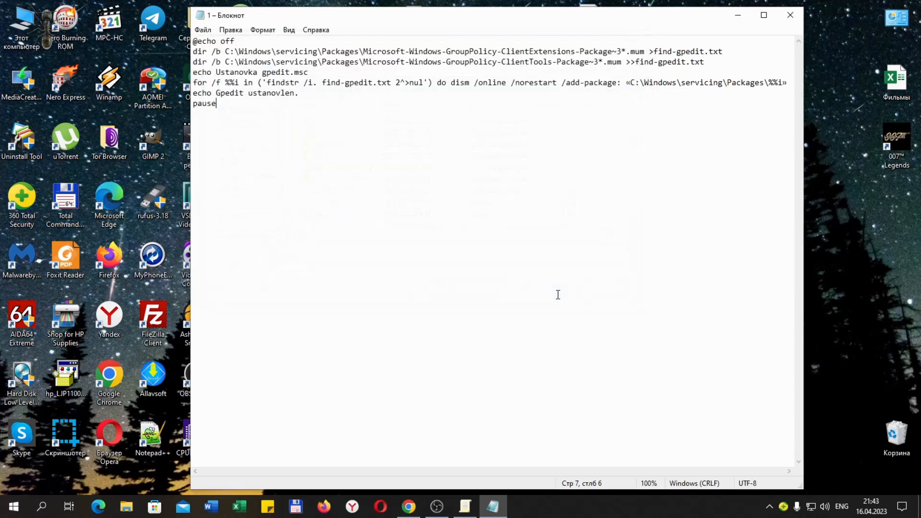
{"action": "left_click", "coordinate": [790, 15]}
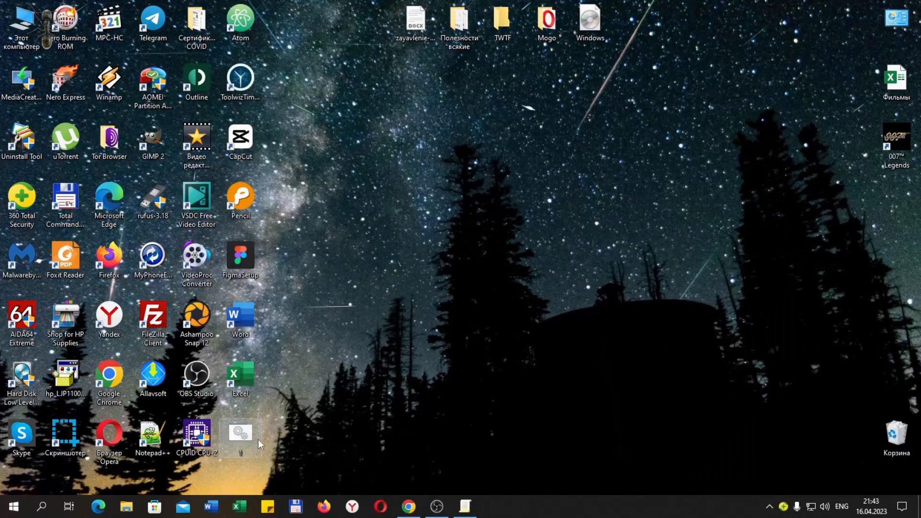
{"action": "right_click", "coordinate": [247, 434]}
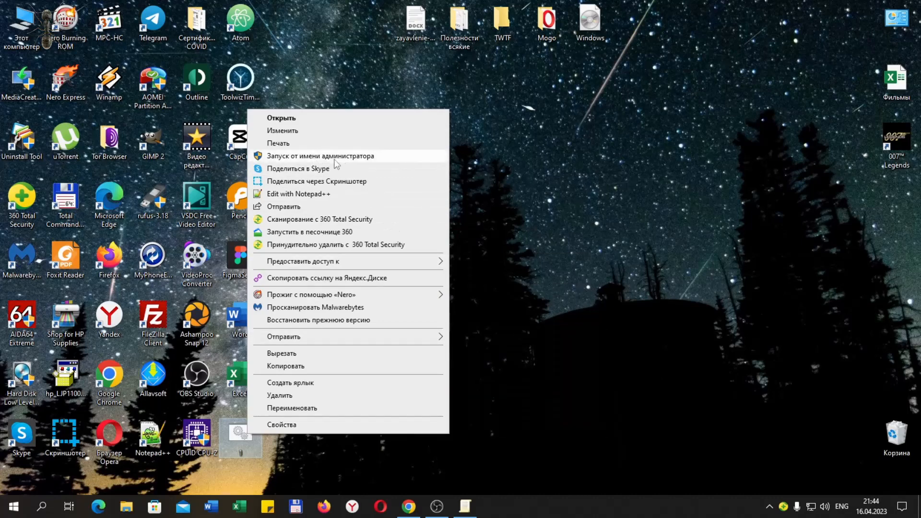
{"action": "left_click", "coordinate": [599, 227]}
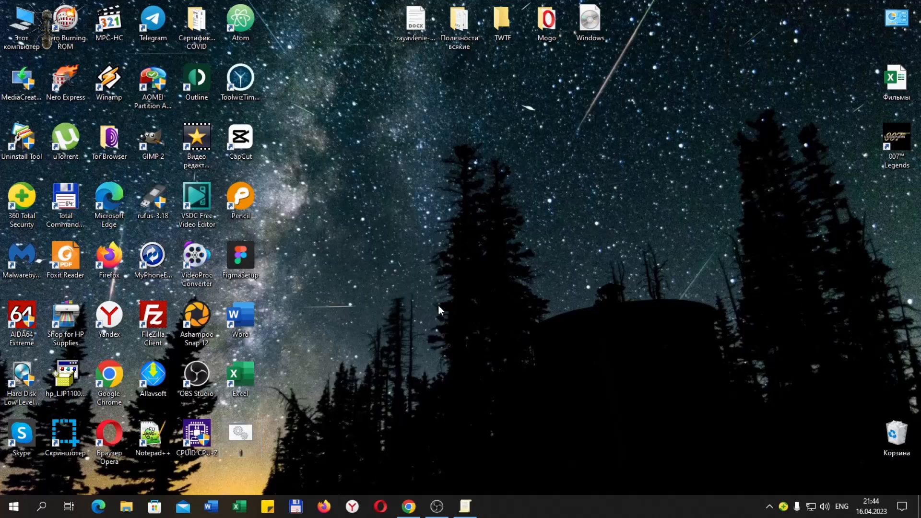